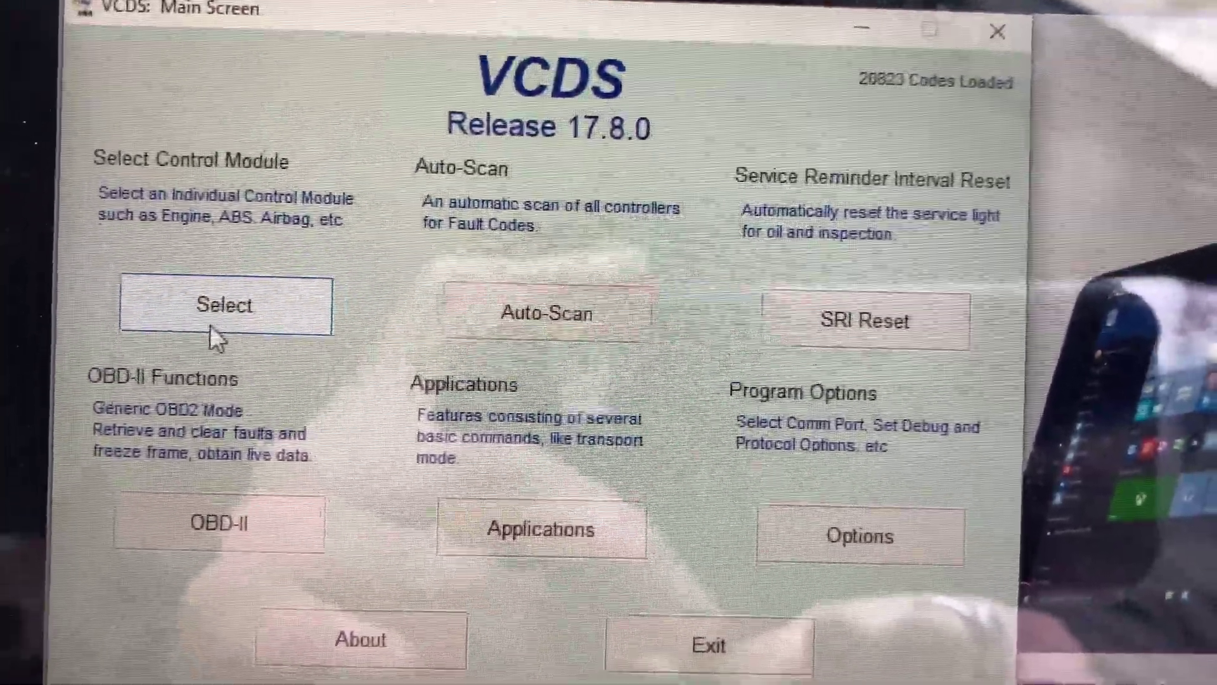
# Open the 01-Engine controller from the Select Control Module list
pyautogui.click(184, 333)
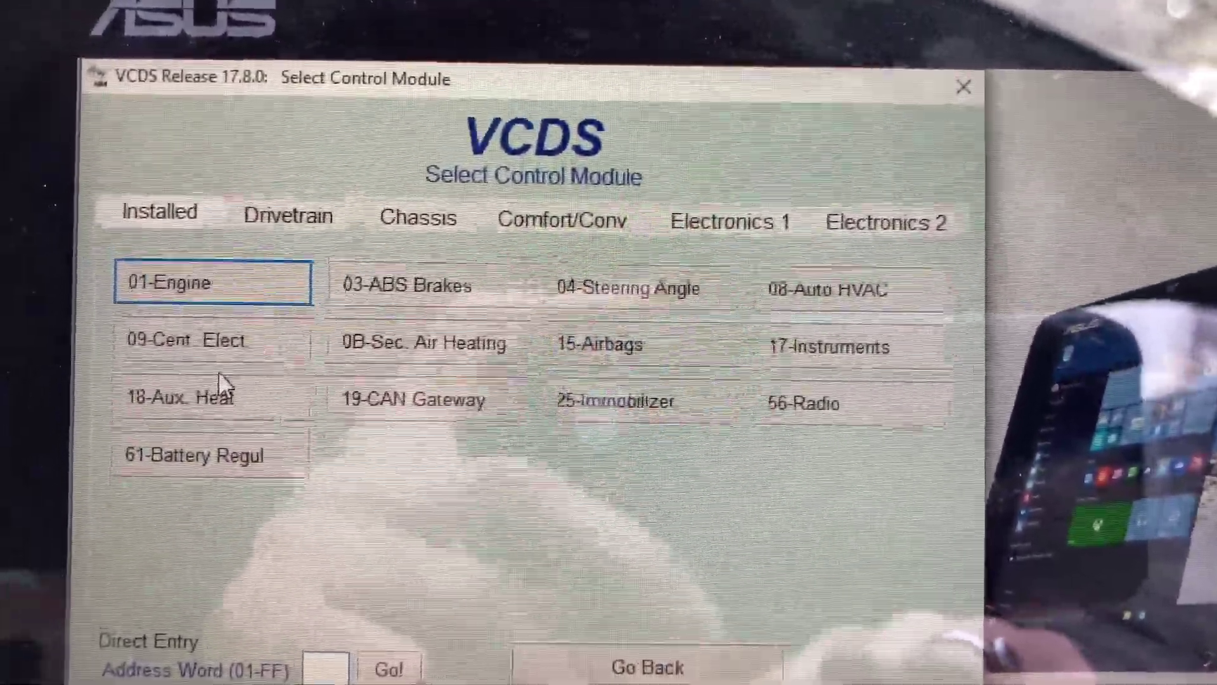
pyautogui.click(252, 316)
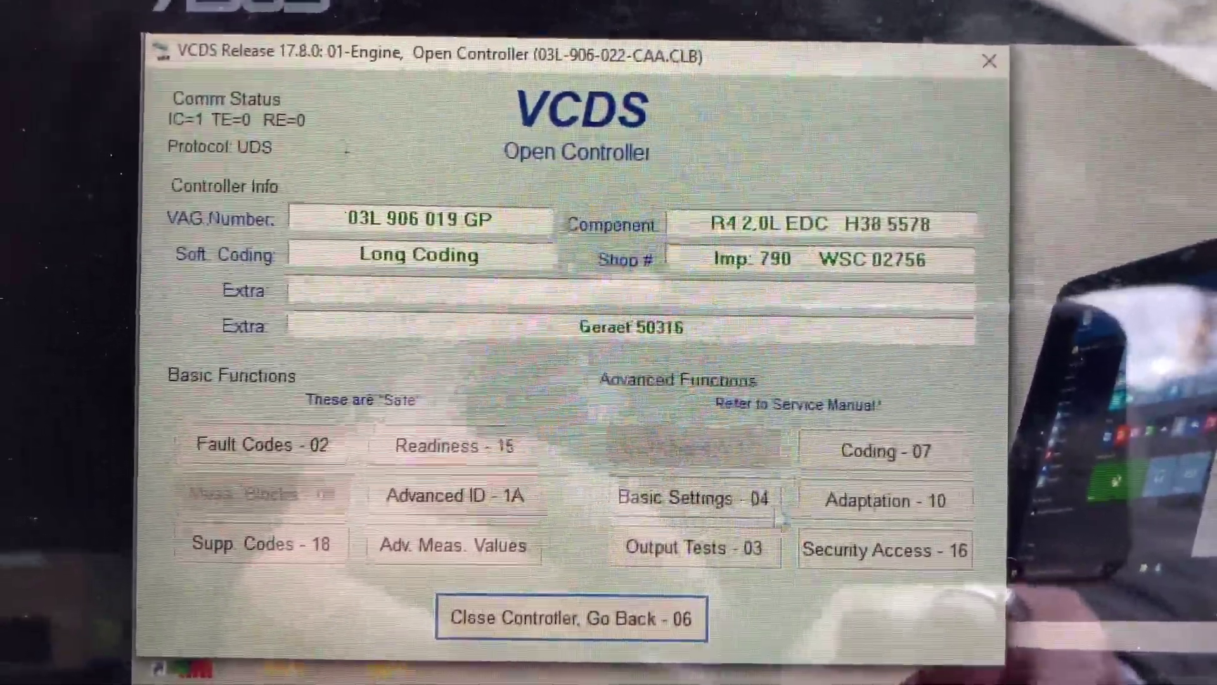
pyautogui.click(826, 561)
pyautogui.write('2')
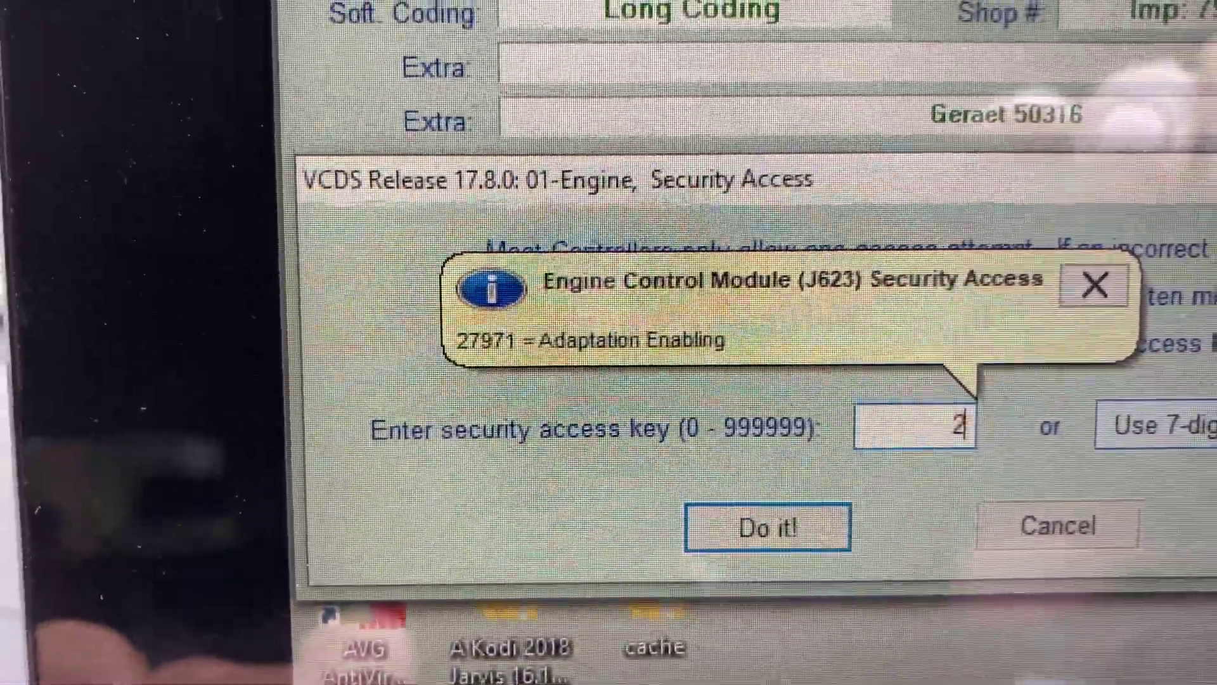
pyautogui.write('79')
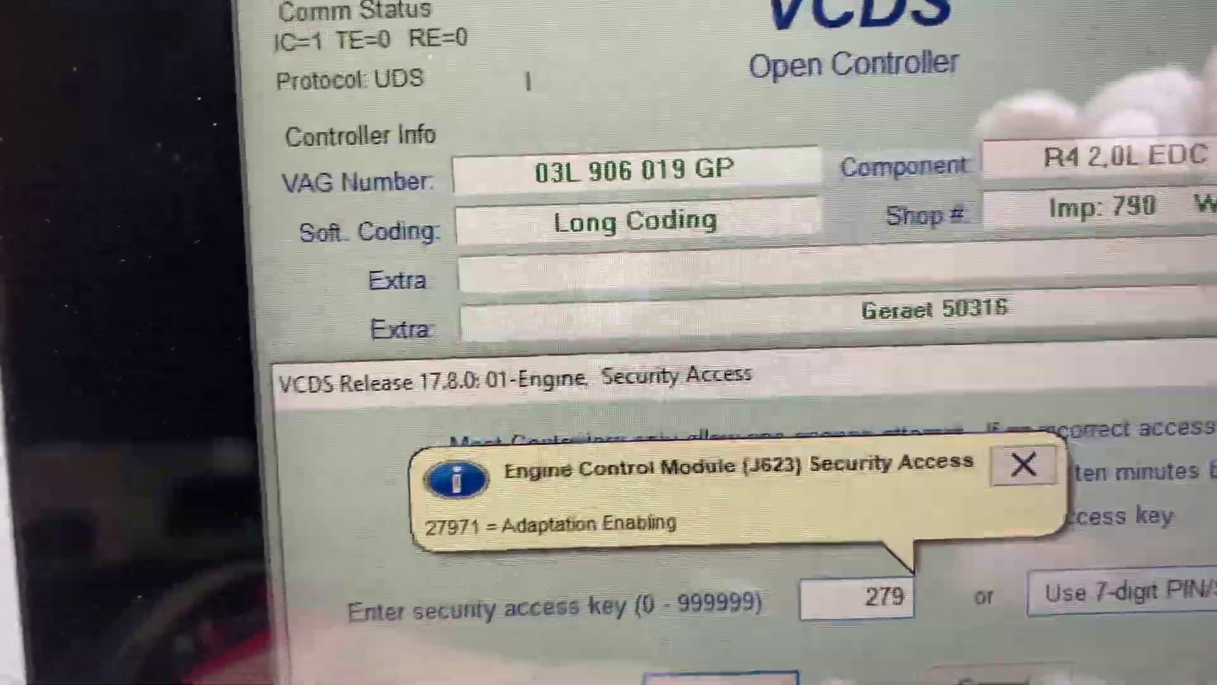
pyautogui.write('71')
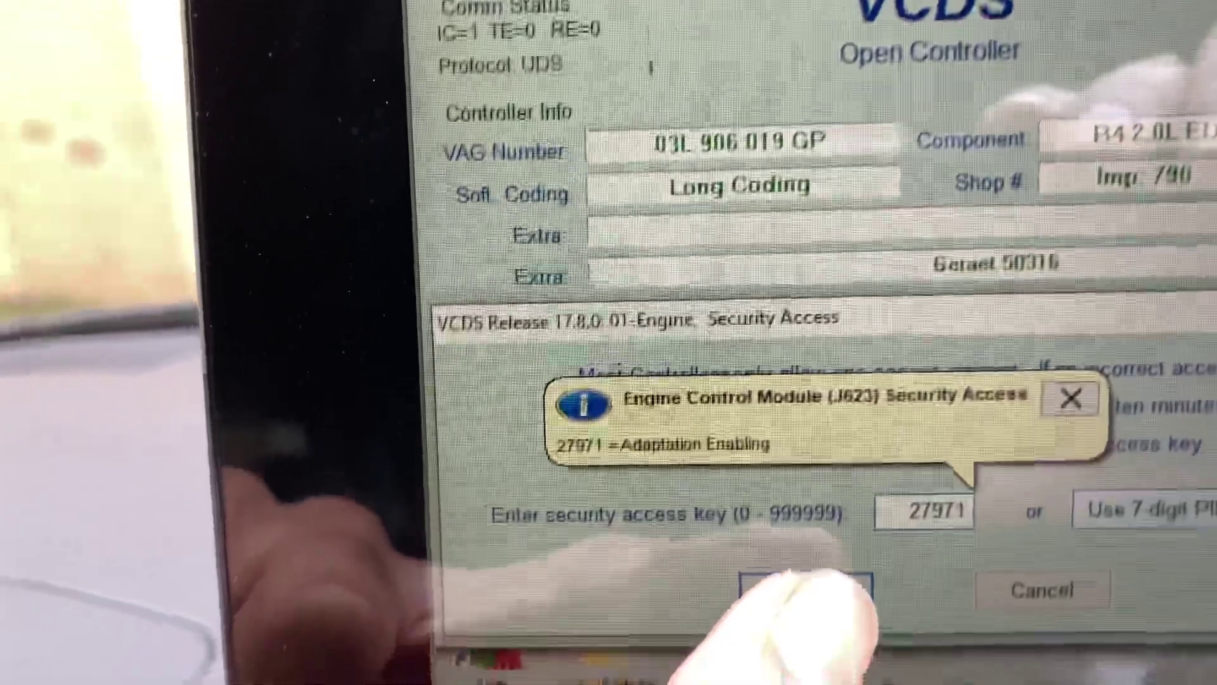
pyautogui.click(806, 587)
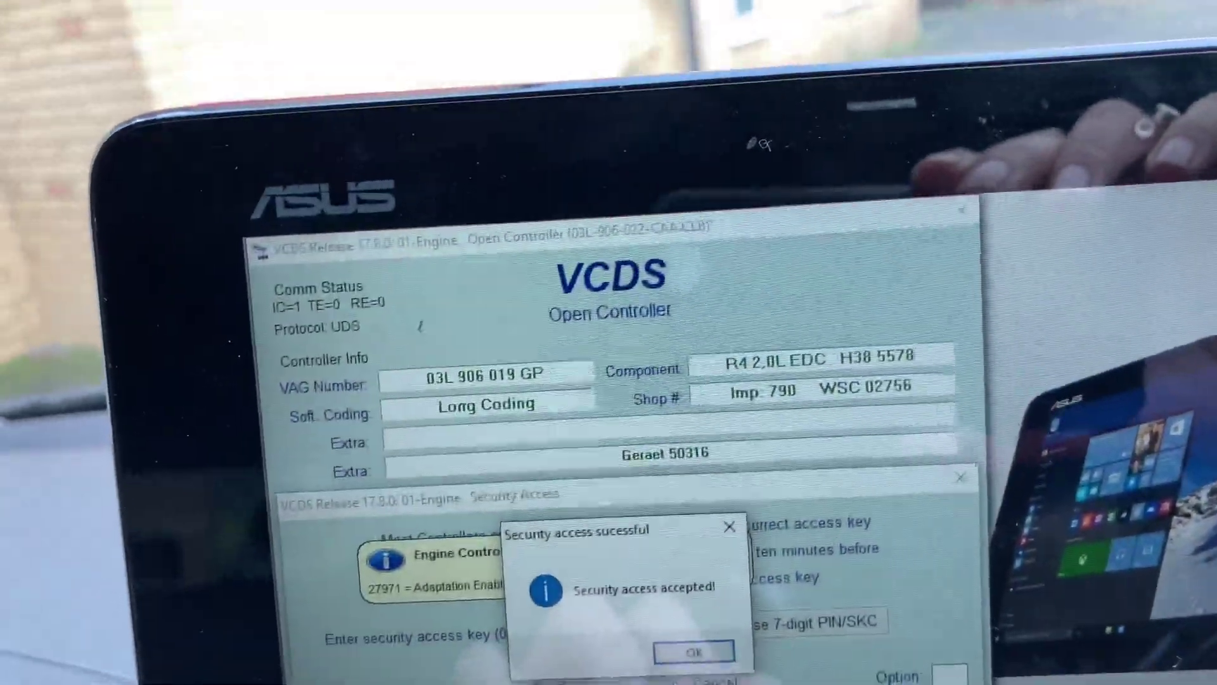
pyautogui.click(712, 650)
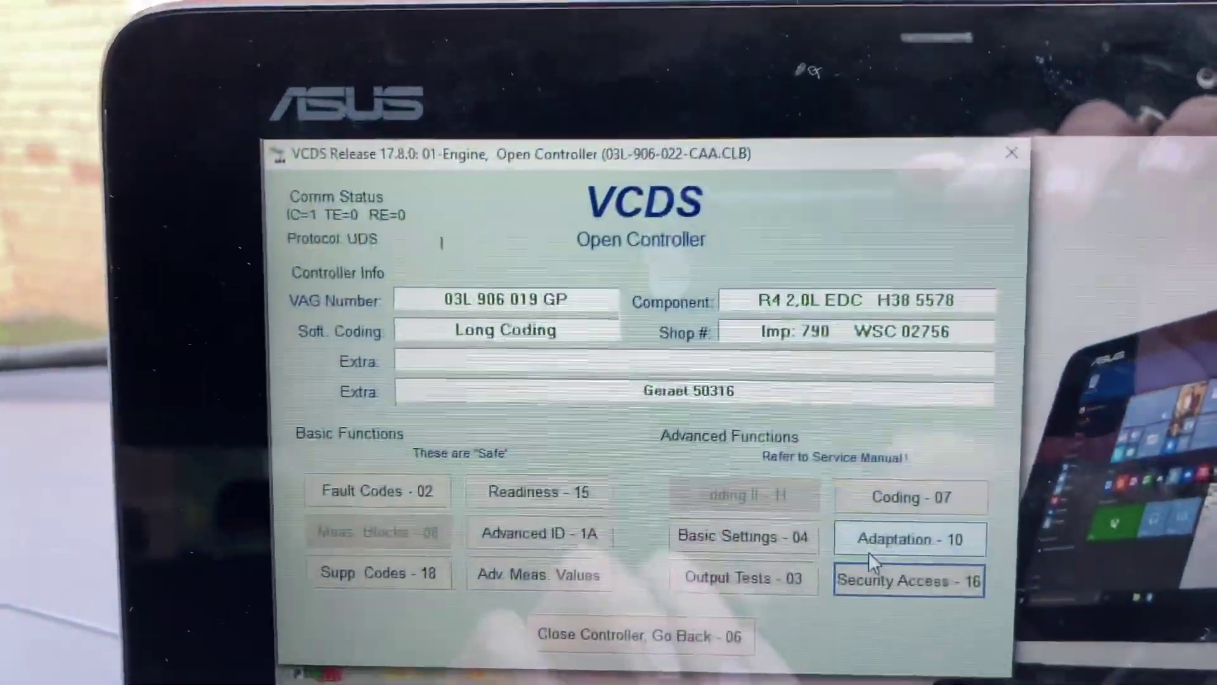
# Choose the IDE02248 'Individually adjustable maximum speed limit' channel in Adaptation - 10
pyautogui.click(866, 575)
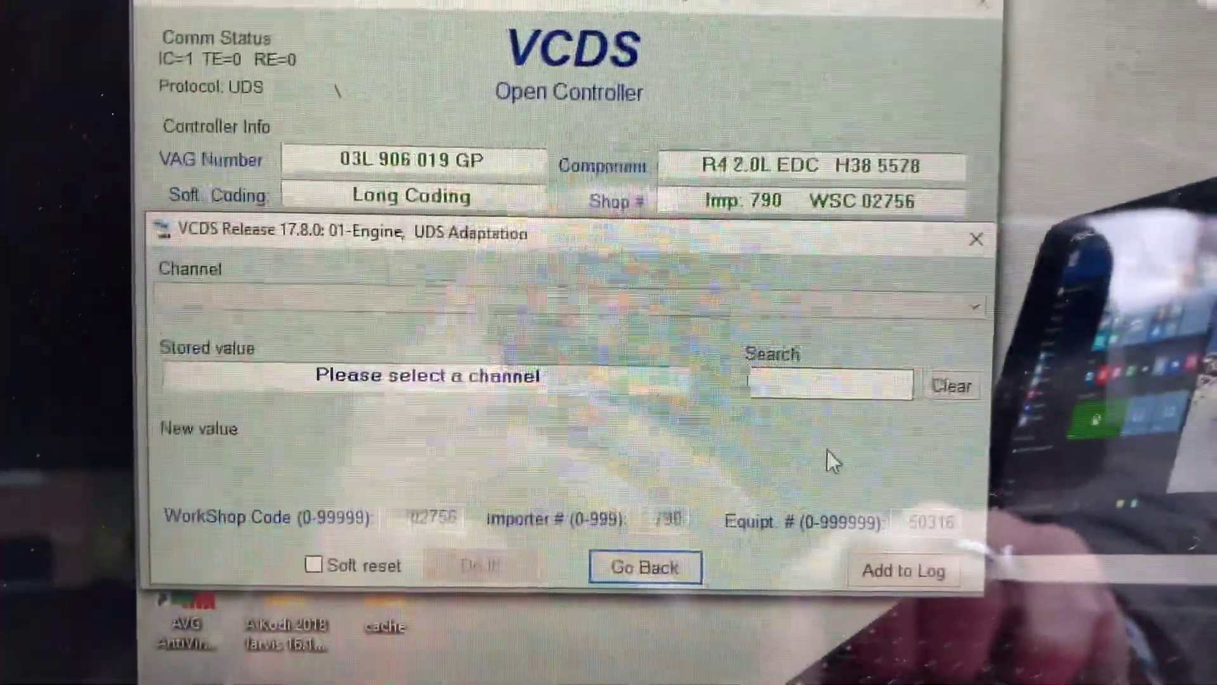
pyautogui.click(885, 378)
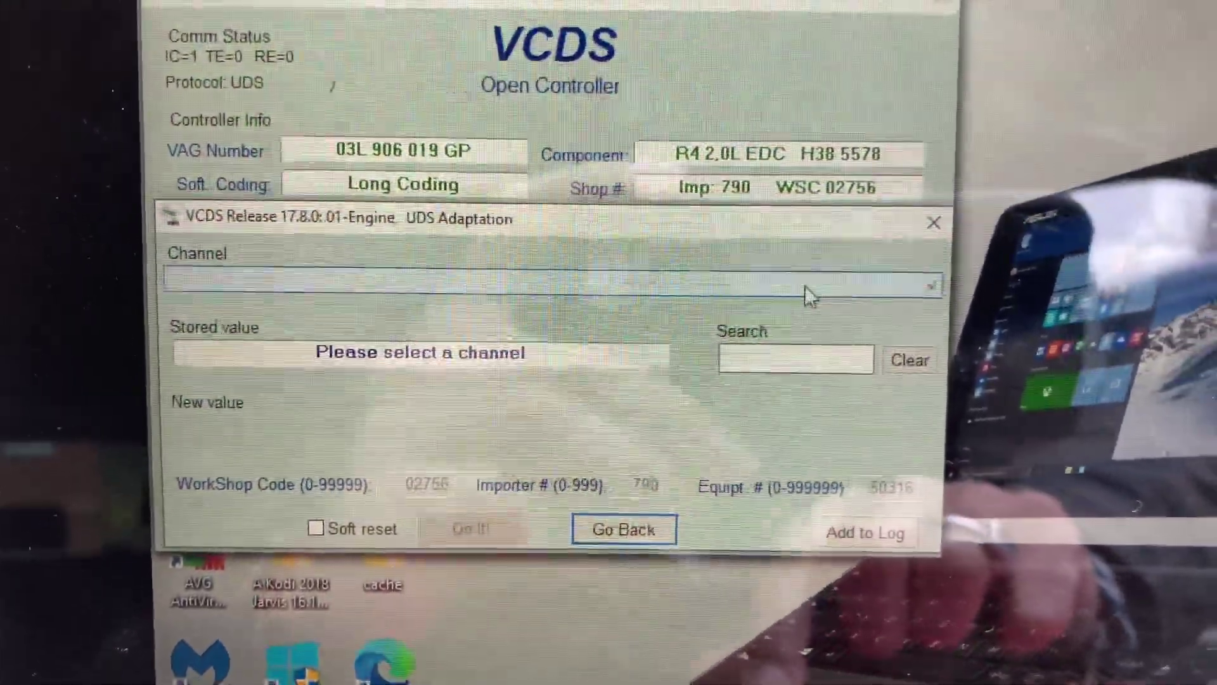
pyautogui.click(806, 271)
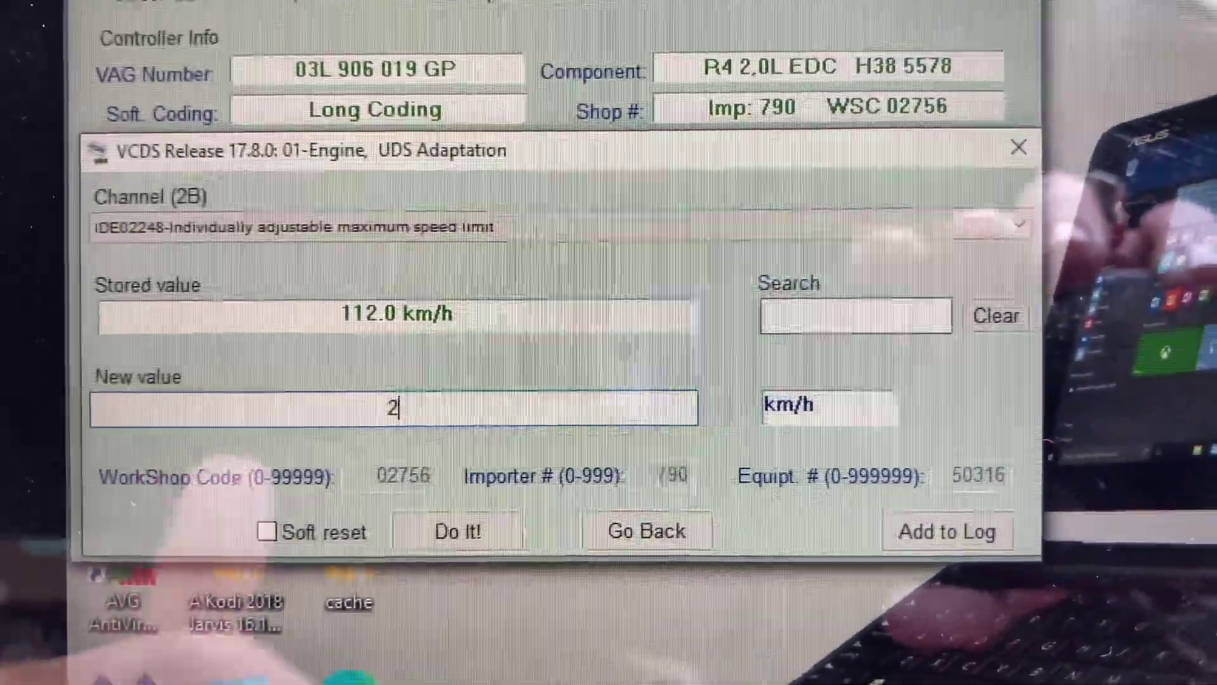
pyautogui.write('55')
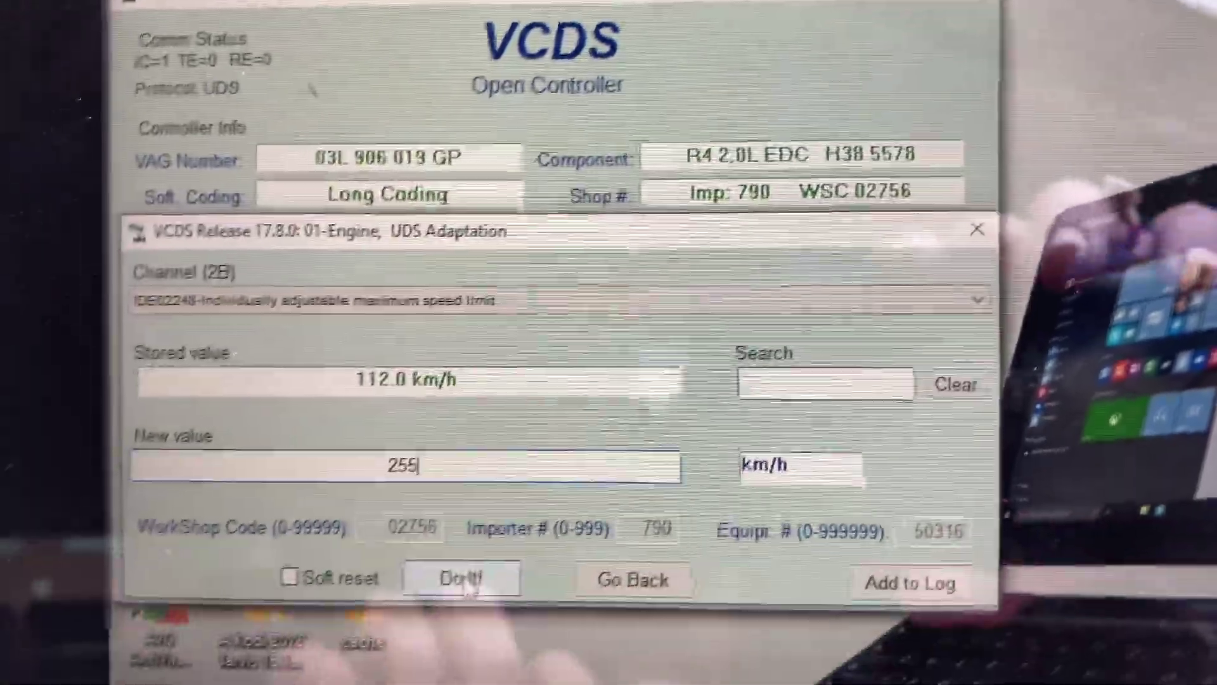
# Apply 255 km/h as the new maximum speed limit, replacing 112.0 km/h
pyautogui.click(432, 568)
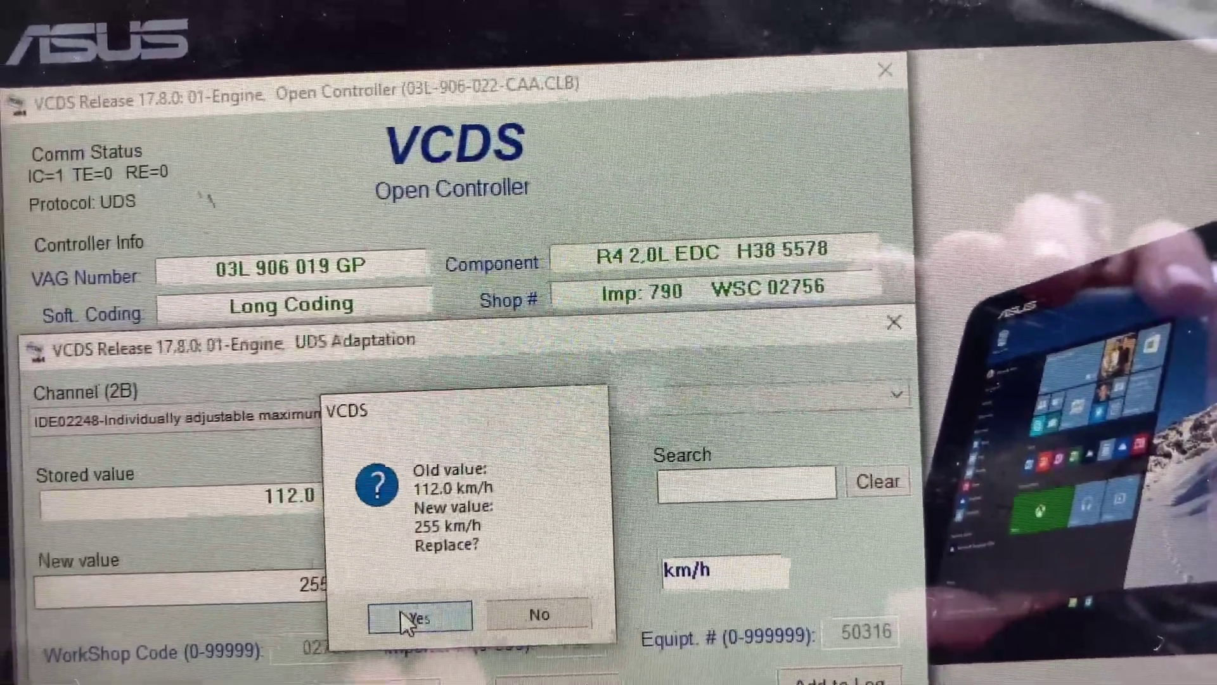
pyautogui.click(409, 623)
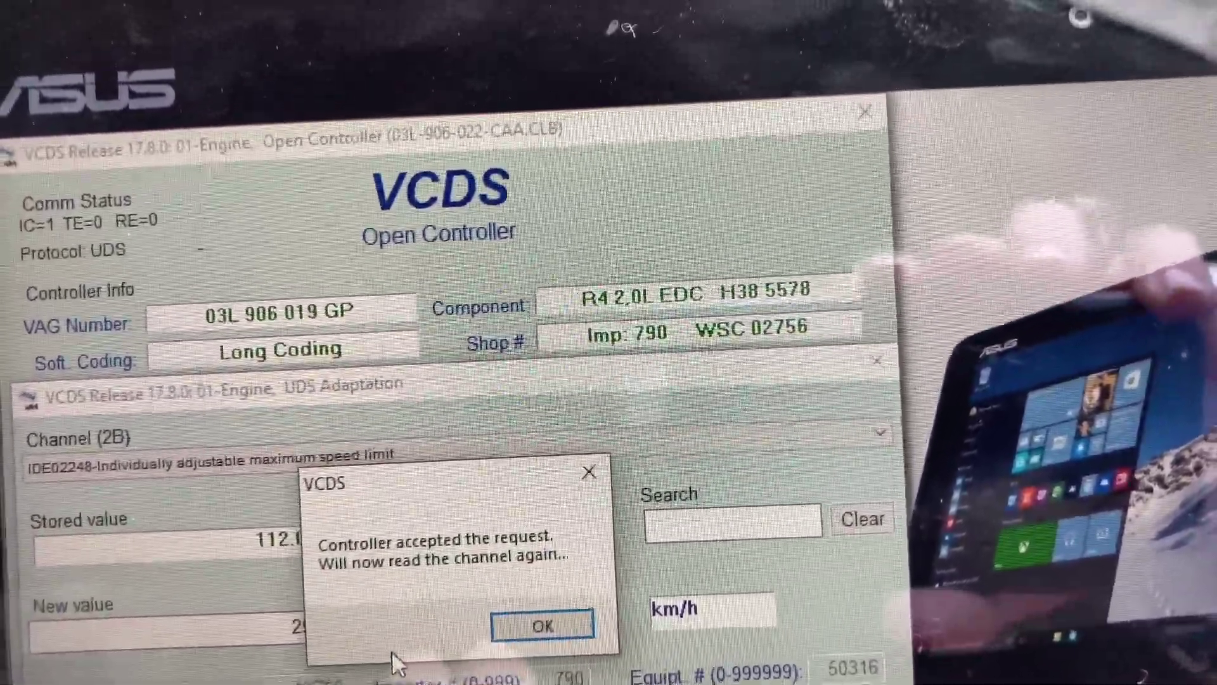